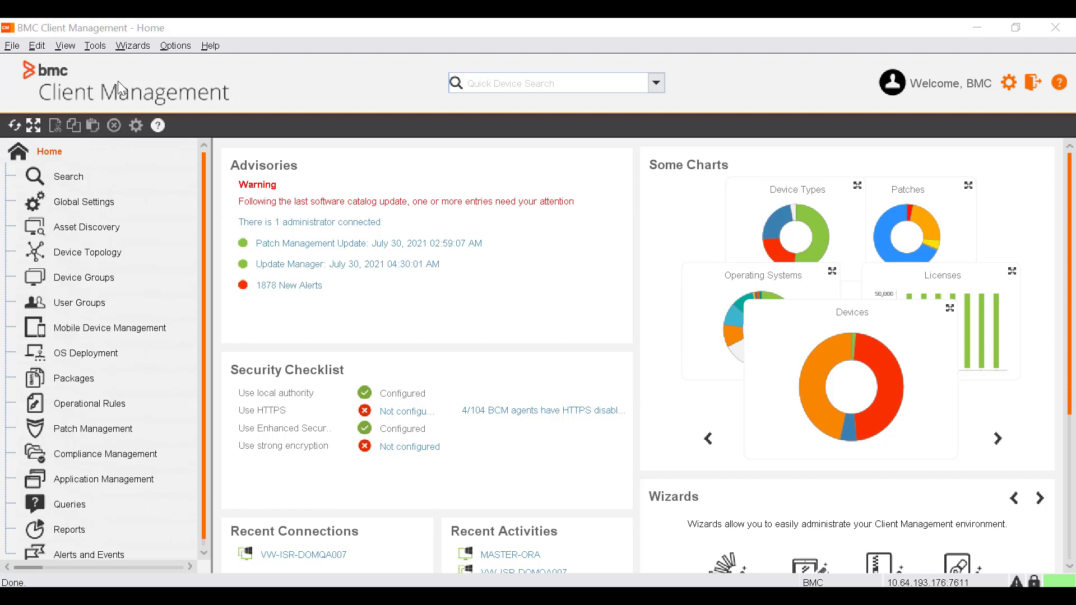
Open the Wizards menu in the menu bar.
click(132, 47)
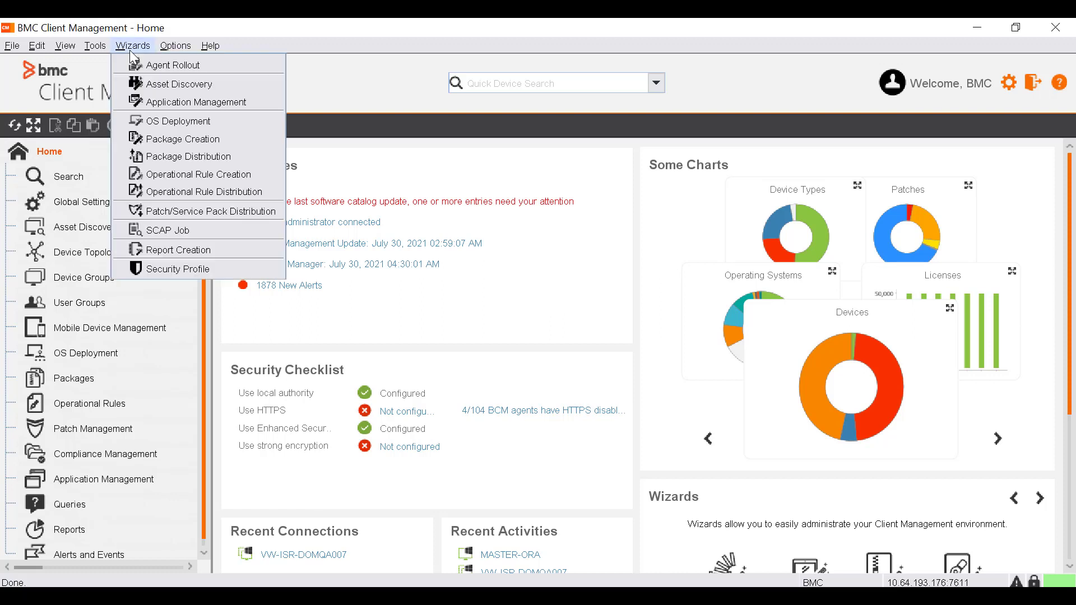
Launch the OS Deployment Wizard and add VW-ISR-DOMQA007 as the OSD manager.
click(173, 121)
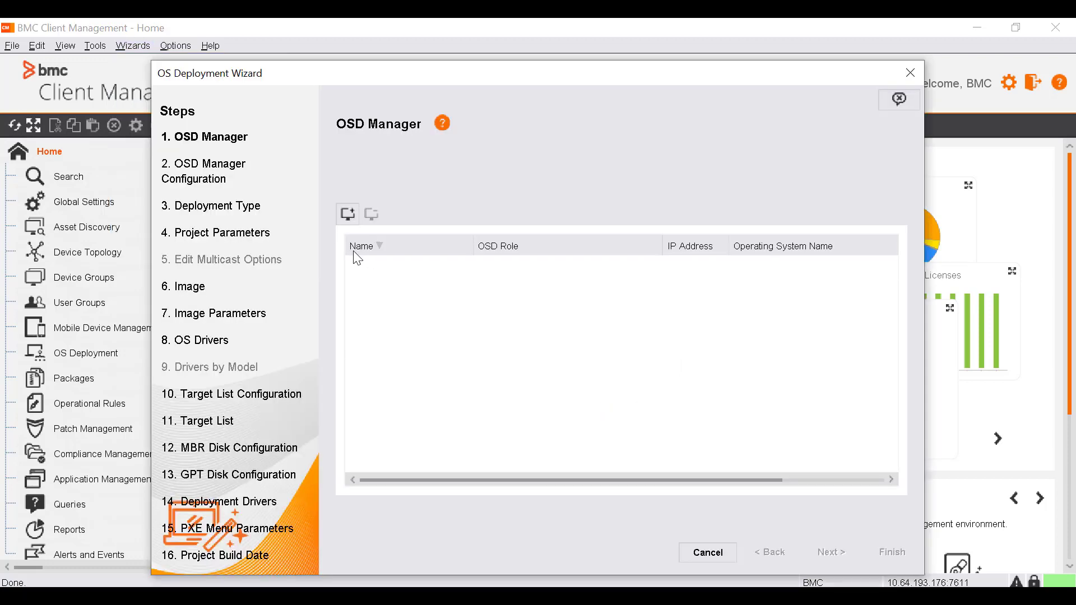
click(346, 213)
click(513, 493)
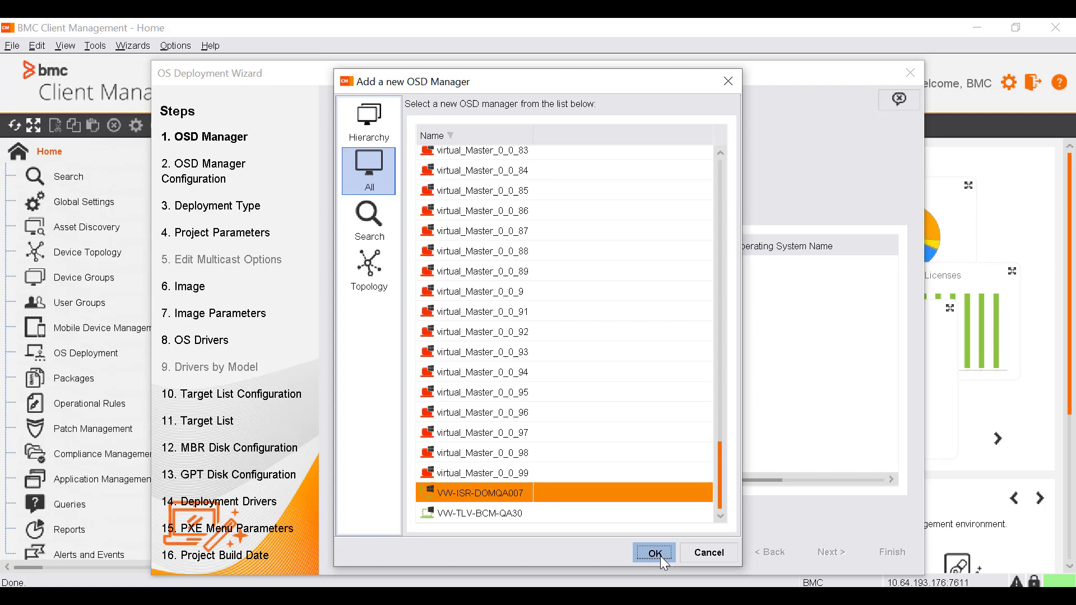
click(655, 554)
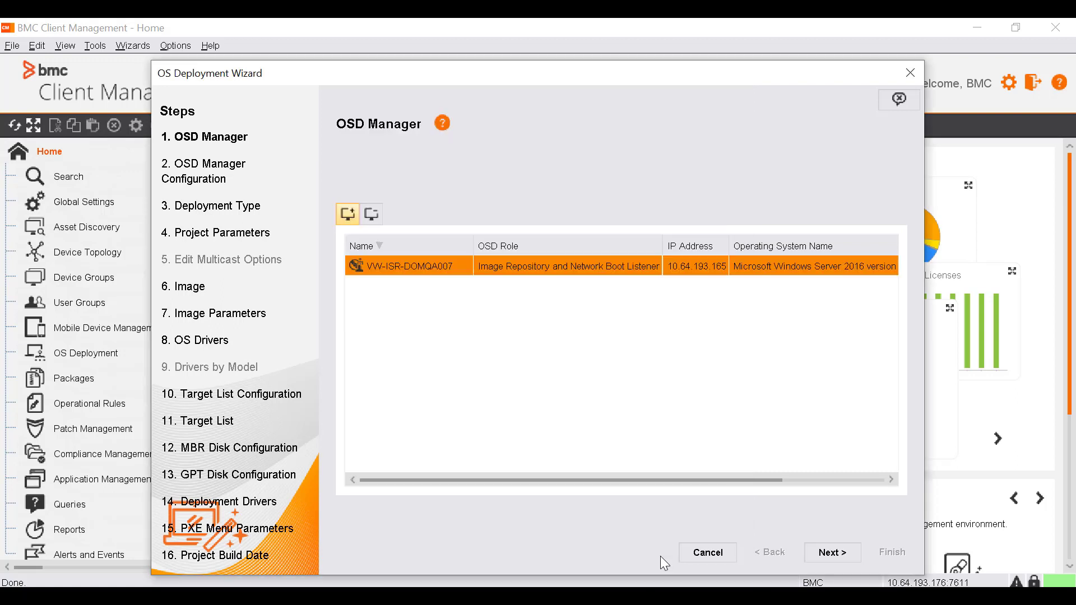
Test and refresh the Windows ADK status, confirm the environment check reads Ok, and review Network Boot Listener.
click(835, 552)
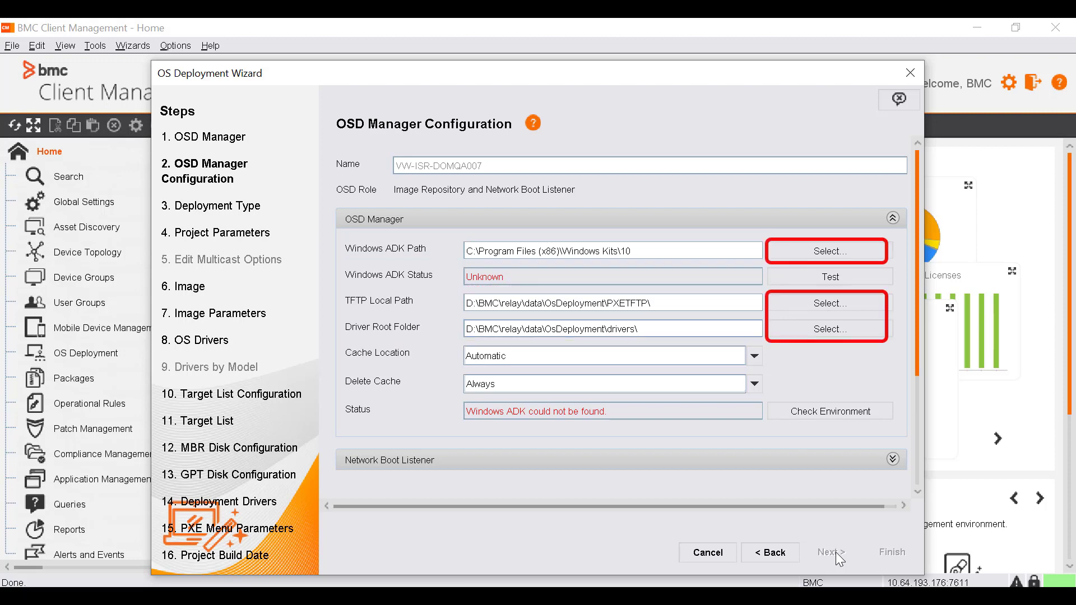
click(806, 281)
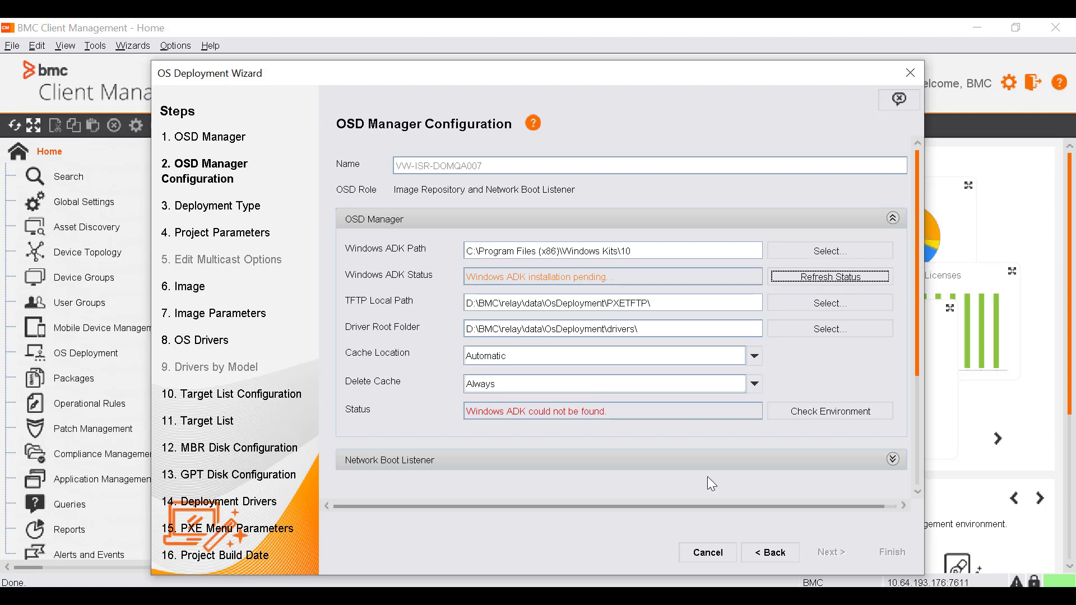
click(849, 278)
drag(916, 295, 914, 329)
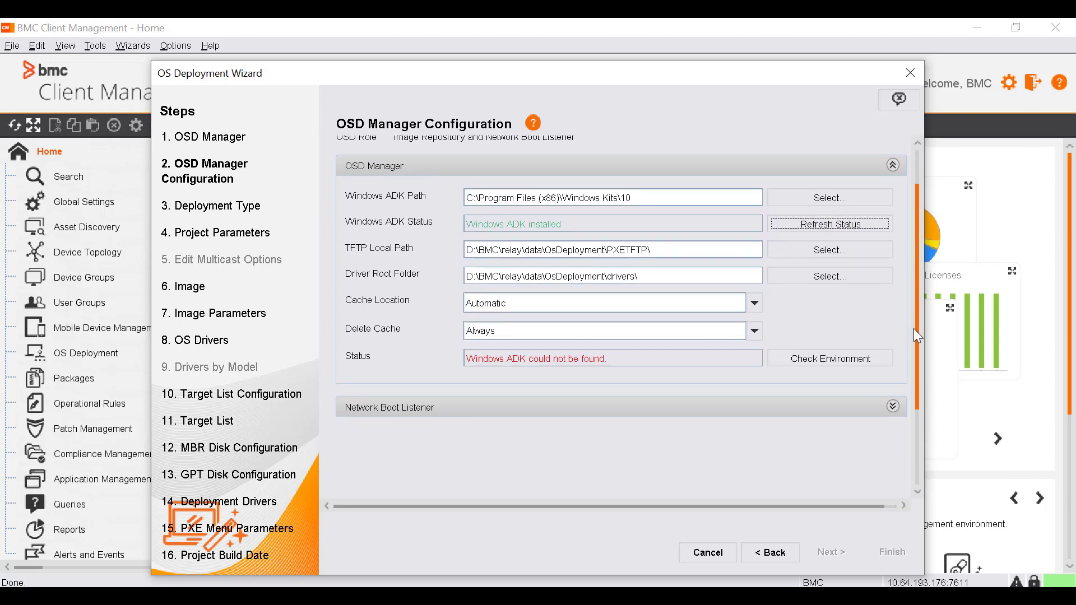
click(838, 358)
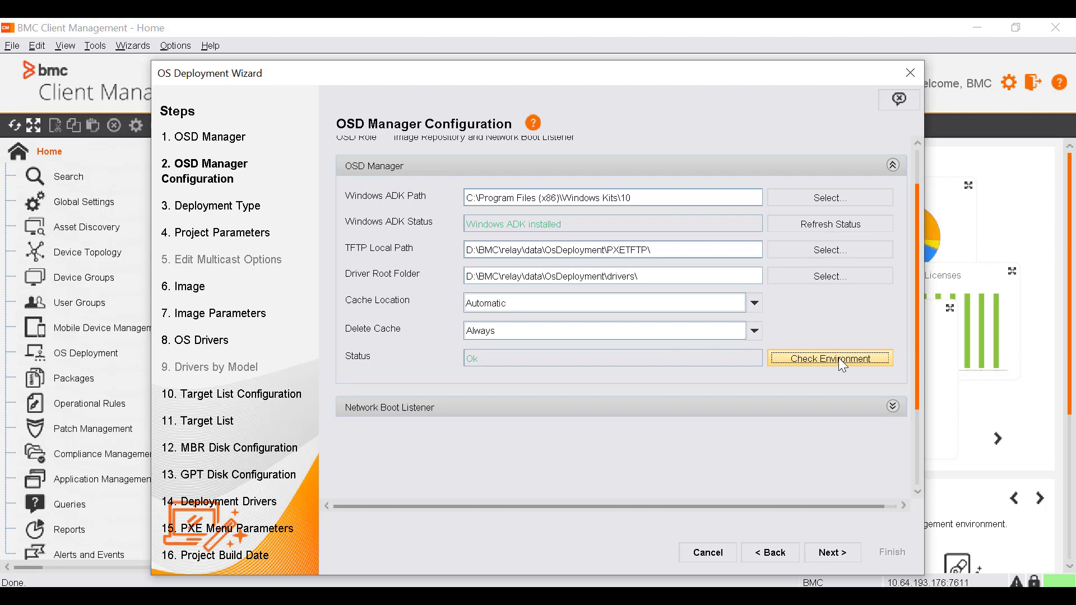
click(893, 407)
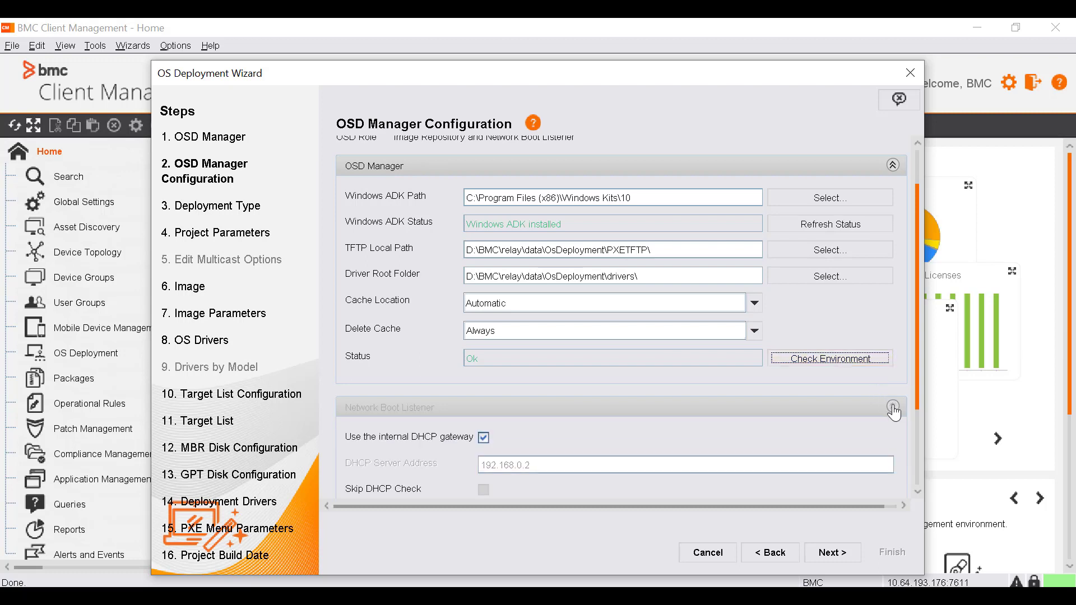
click(832, 554)
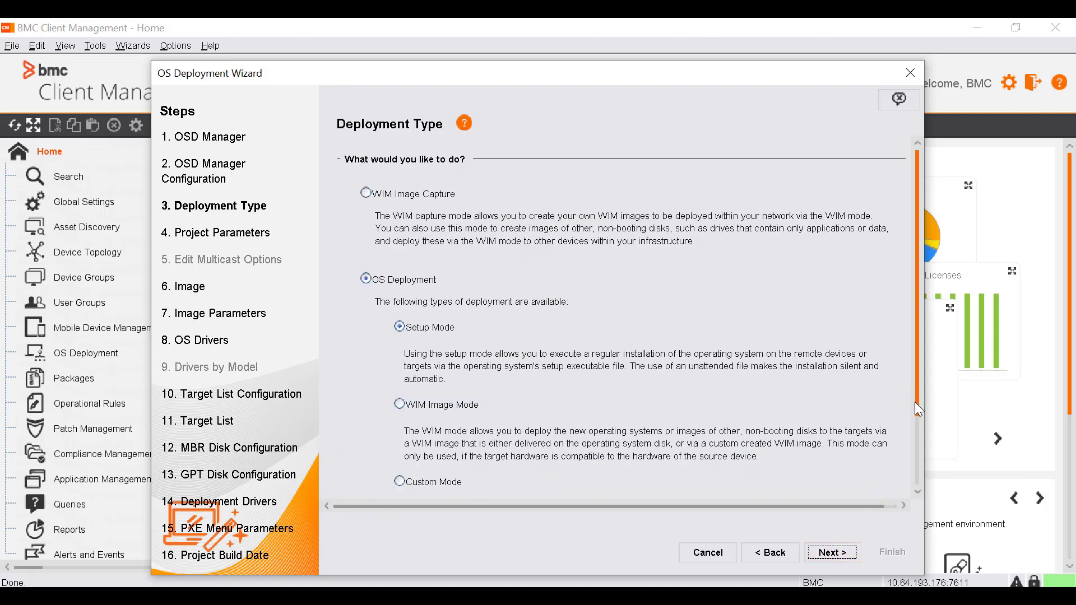
Choose OS Deployment in Setup Mode as the deployment type.
drag(915, 402, 915, 434)
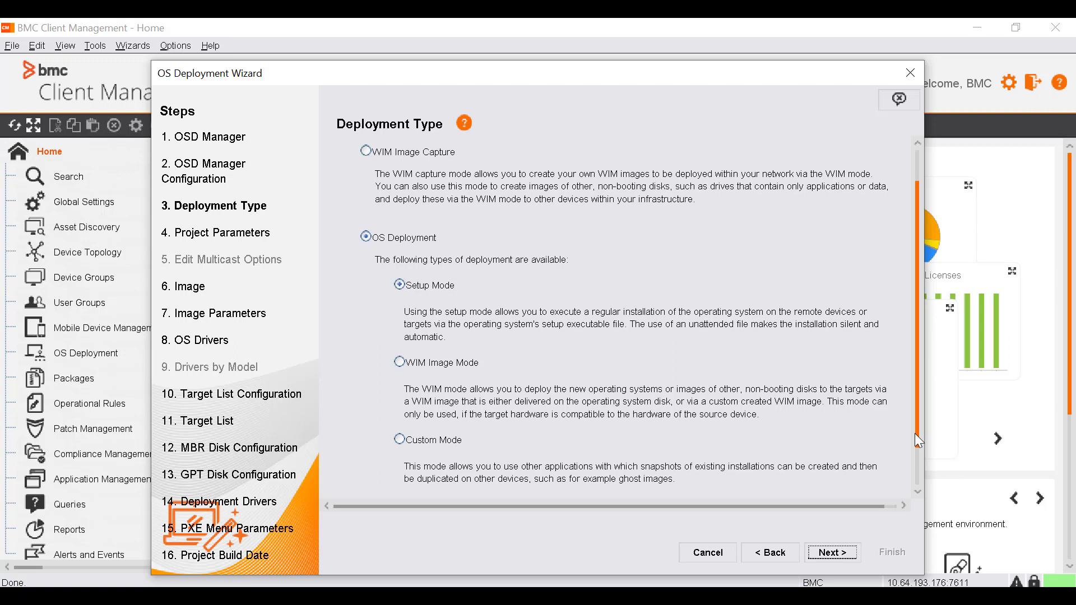
click(452, 287)
click(840, 551)
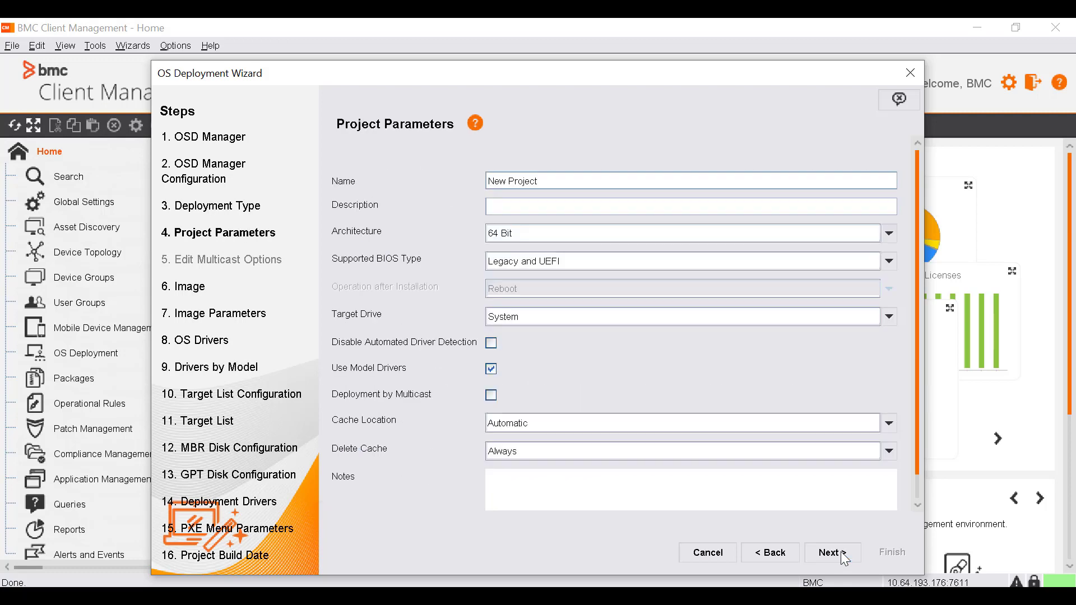
Name the project Windows with 64 Bit architecture and Legacy and UEFI BIOS support.
drag(559, 181, 465, 186)
text(Windows)
click(889, 233)
click(829, 266)
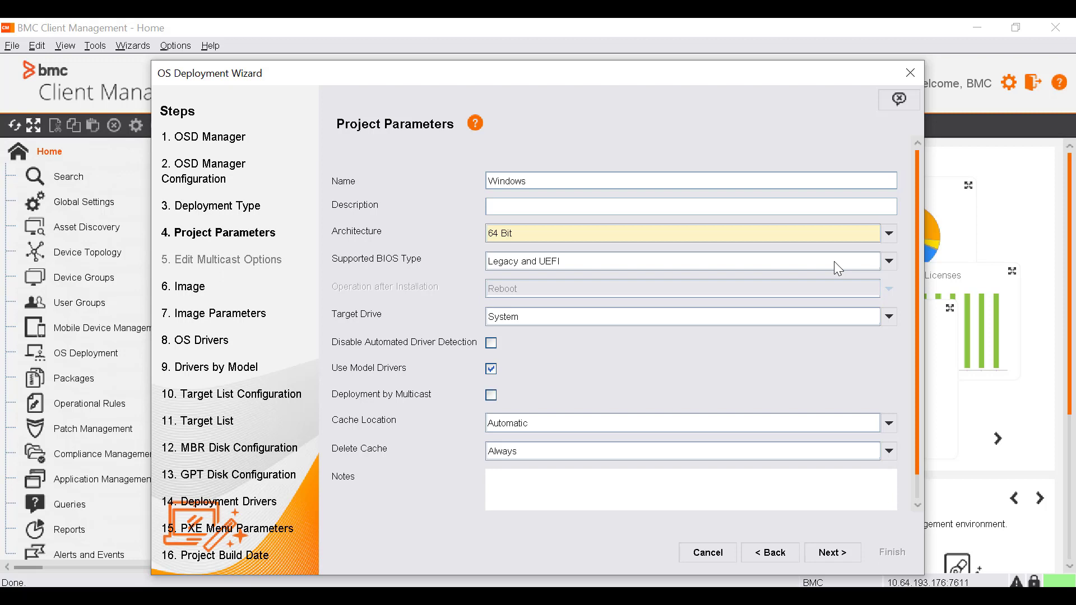
click(890, 261)
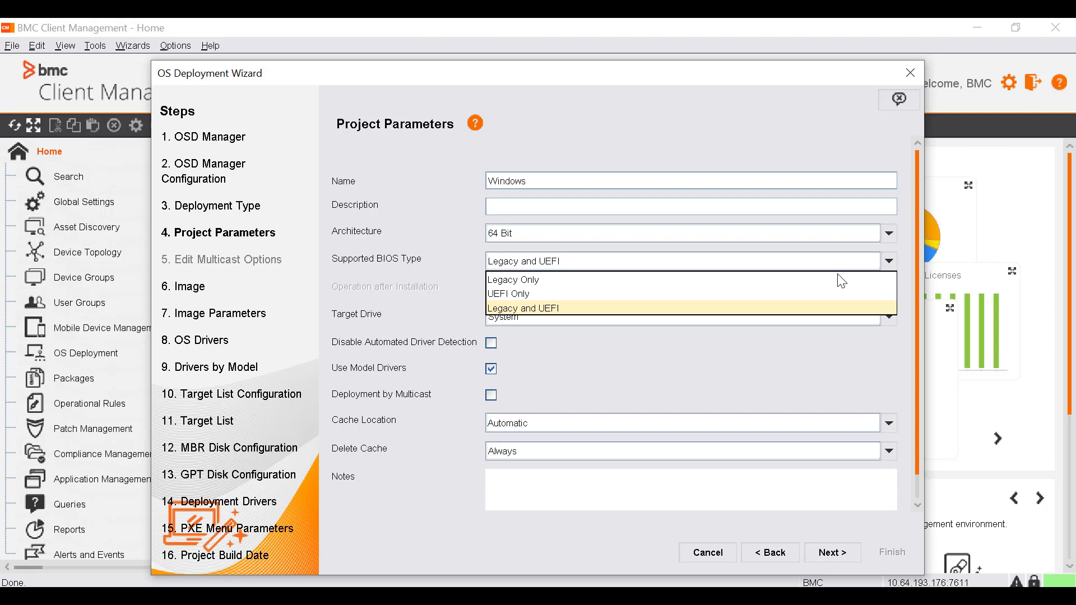
click(748, 309)
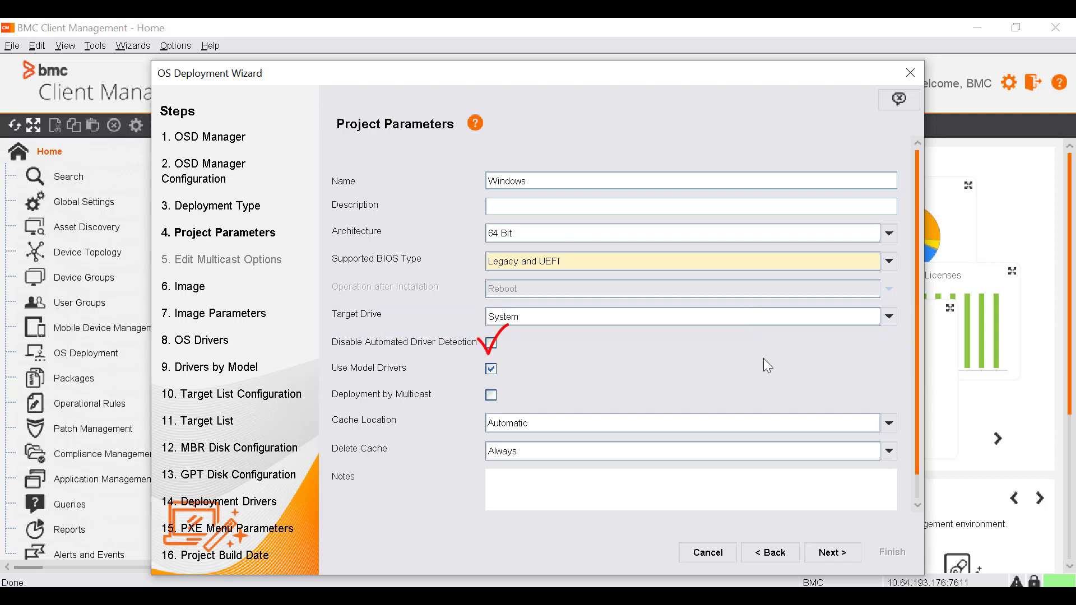
scroll(765, 361, down, 1)
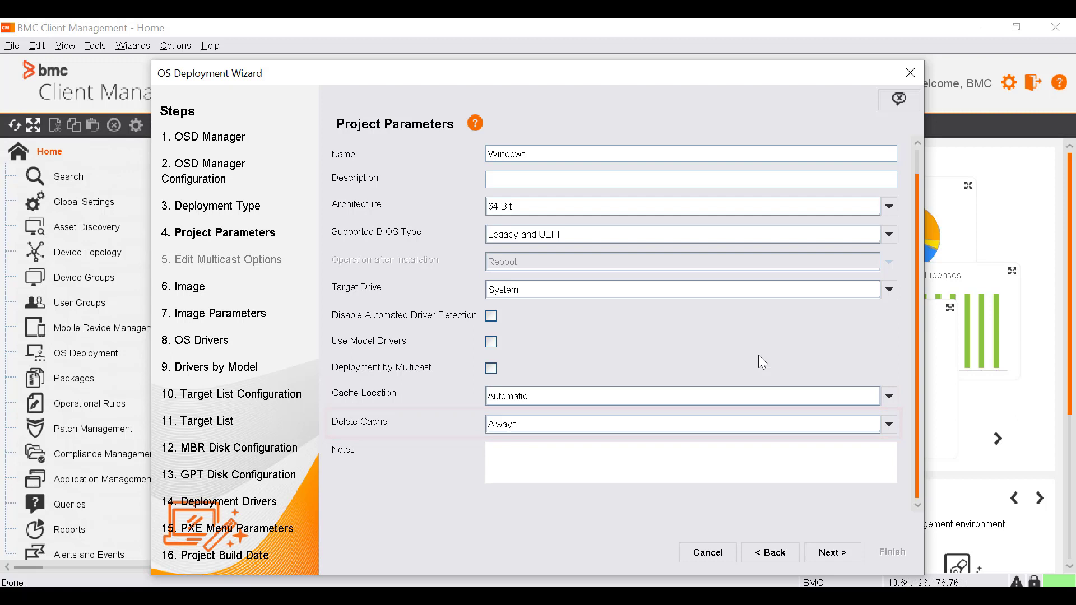
Paste the image name and set the image location to \\10.5.155.56\OS Deployment\10_x64_1709.
click(844, 561)
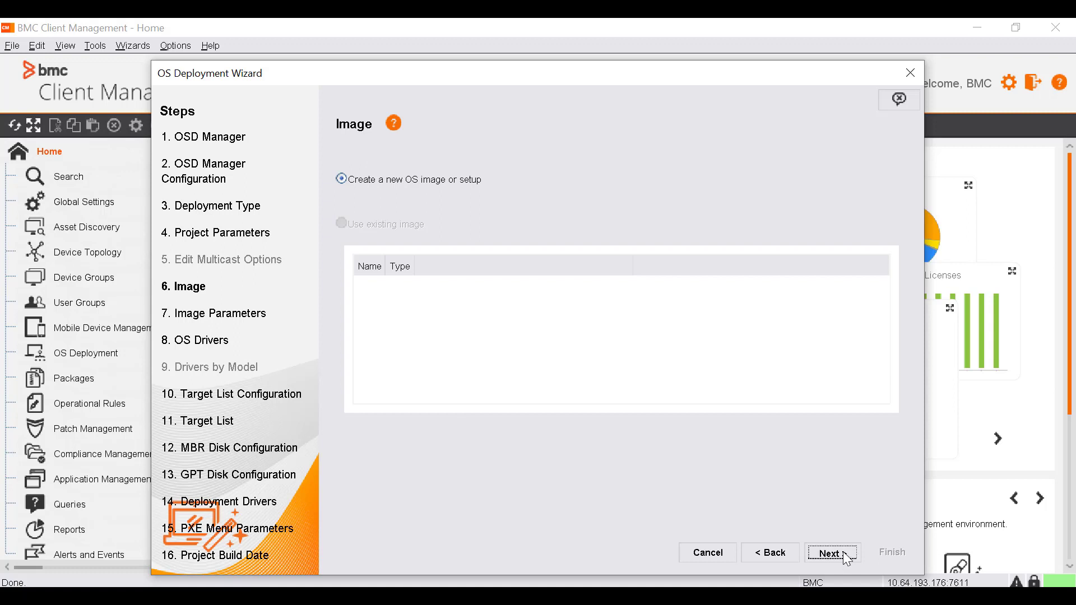
click(832, 554)
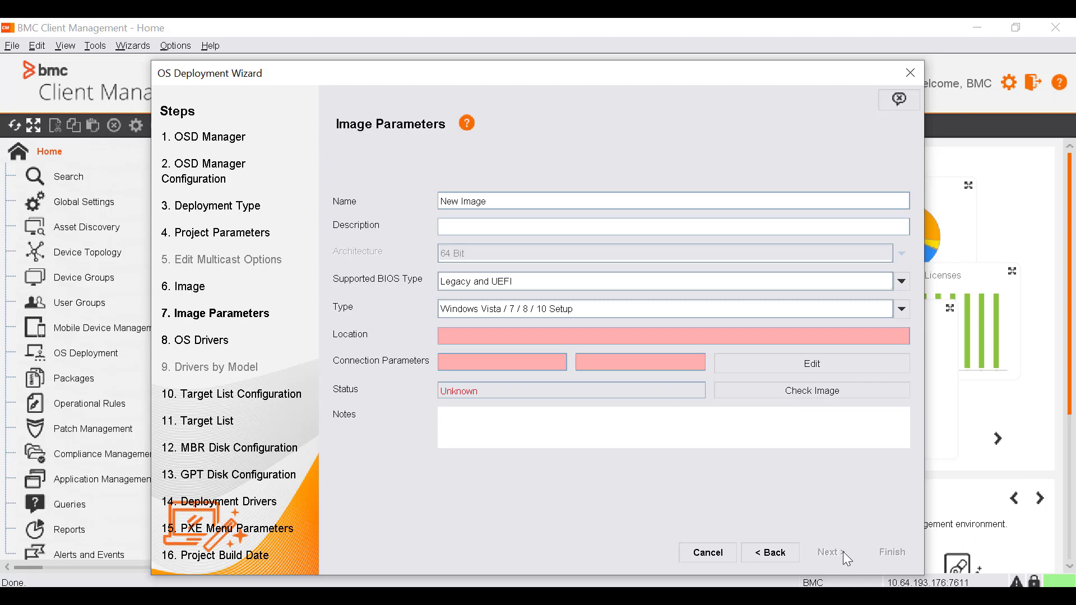
key(ctrl+a)
text(Windows Target List)
click(563, 338)
text(\\10.5.155.56\OS Deployment\10_x64_1709)
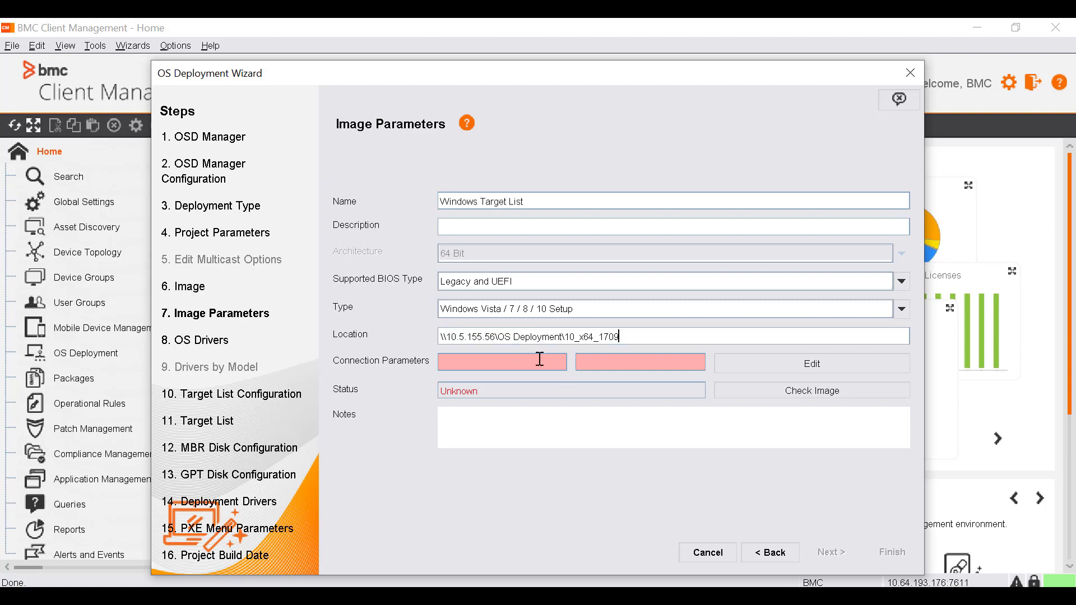
Enter the login name and password for the image share, then verify the image status is Ok.
click(801, 367)
click(560, 297)
text(localhost\)
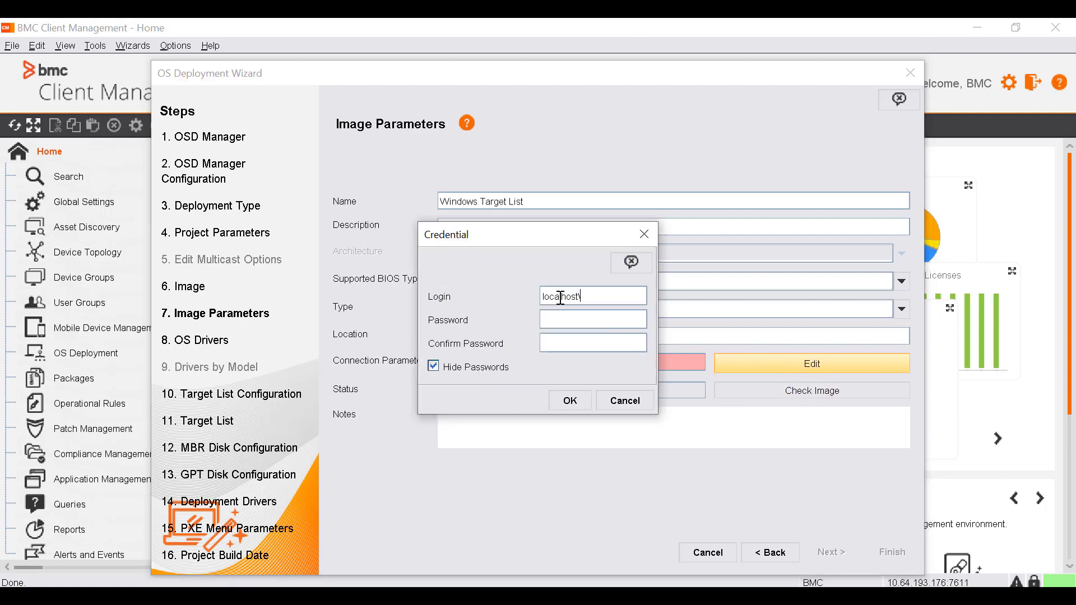
text(darshana)
click(557, 321)
text(******)
click(566, 401)
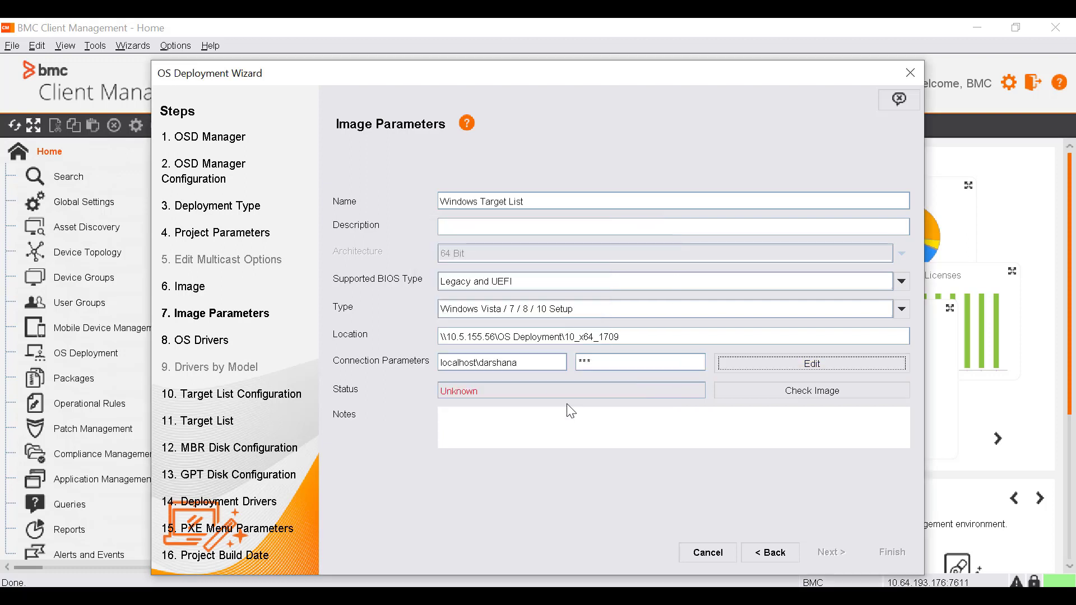
click(765, 388)
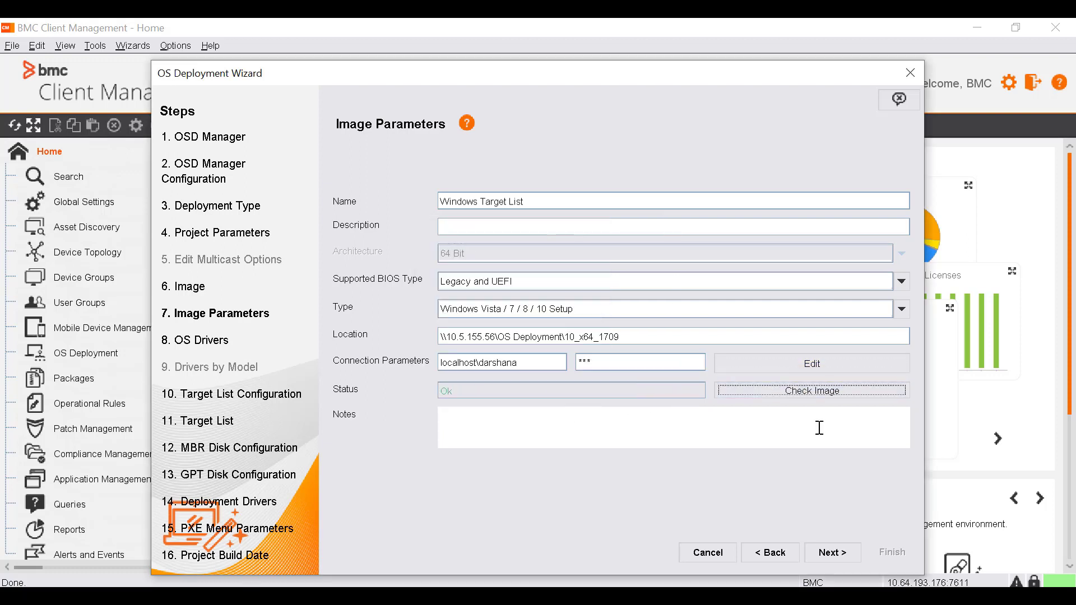
click(824, 552)
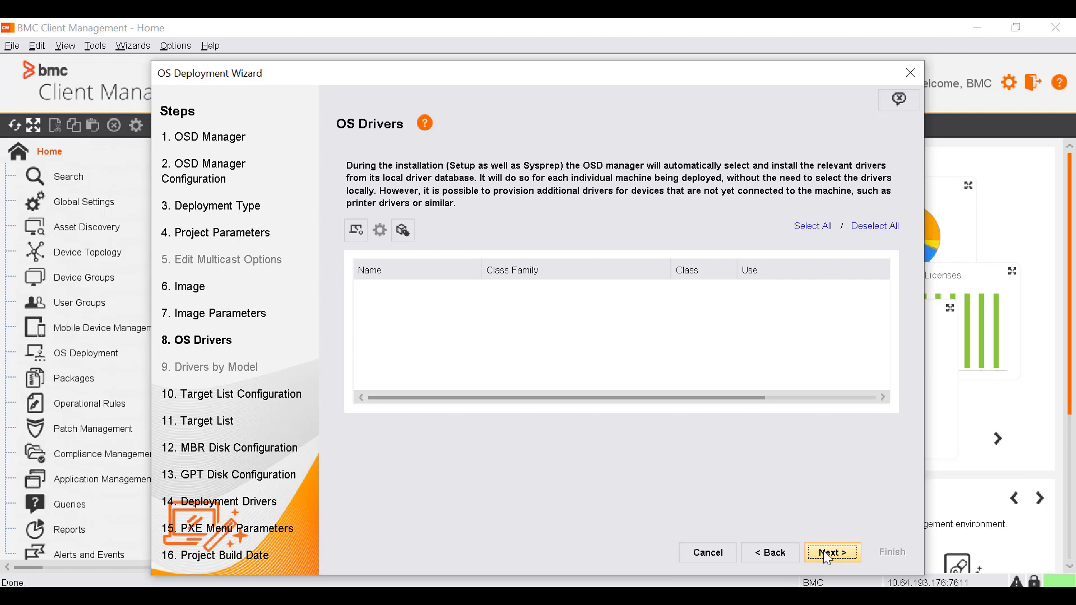
Create a new target list with one target matched by PXE subnet filter 192.*.
click(825, 553)
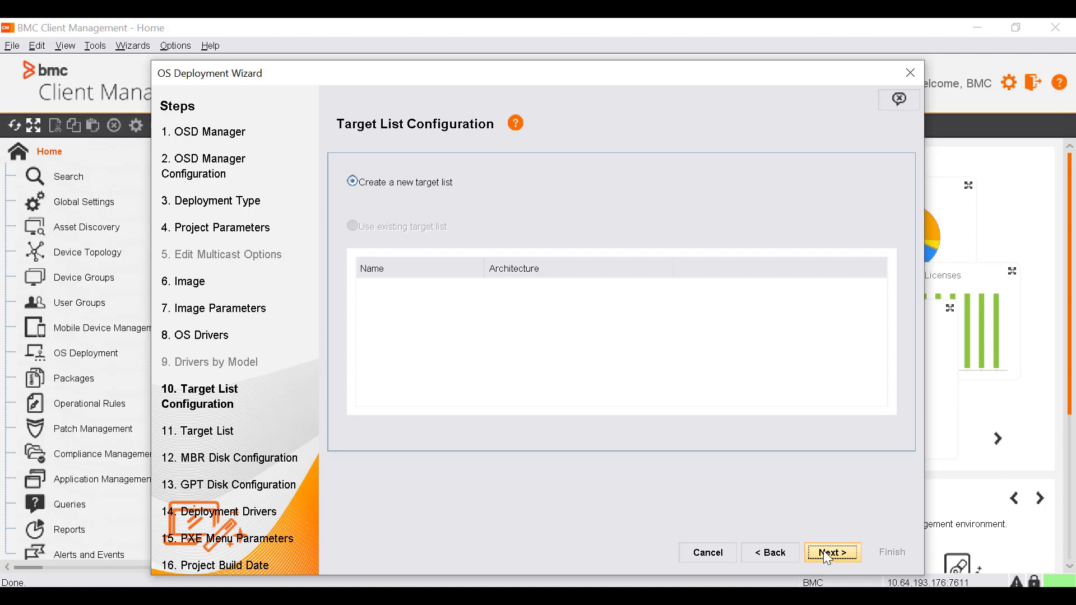
click(823, 551)
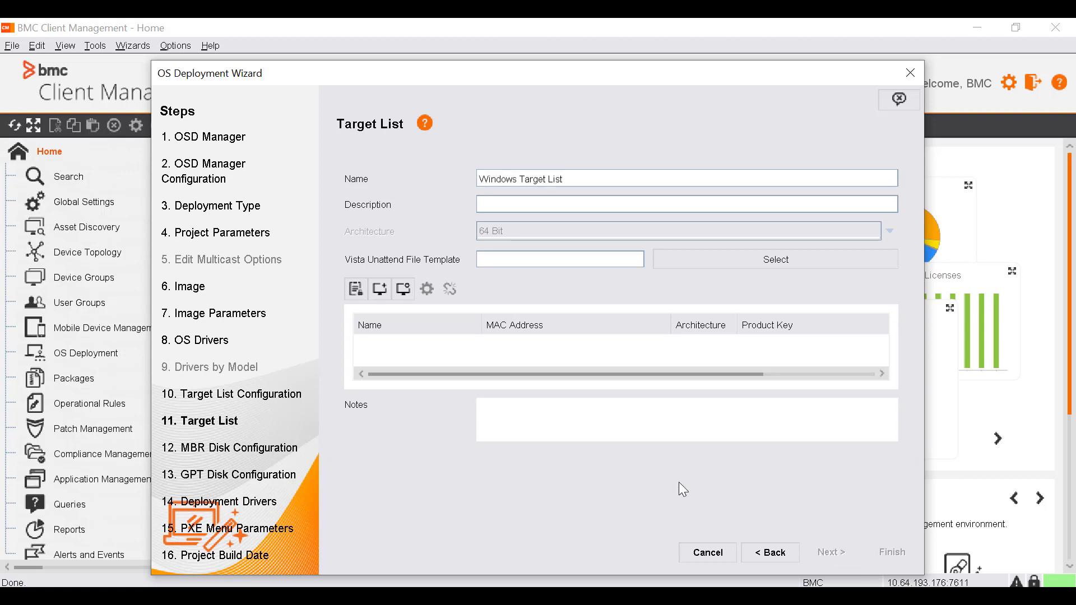
click(406, 294)
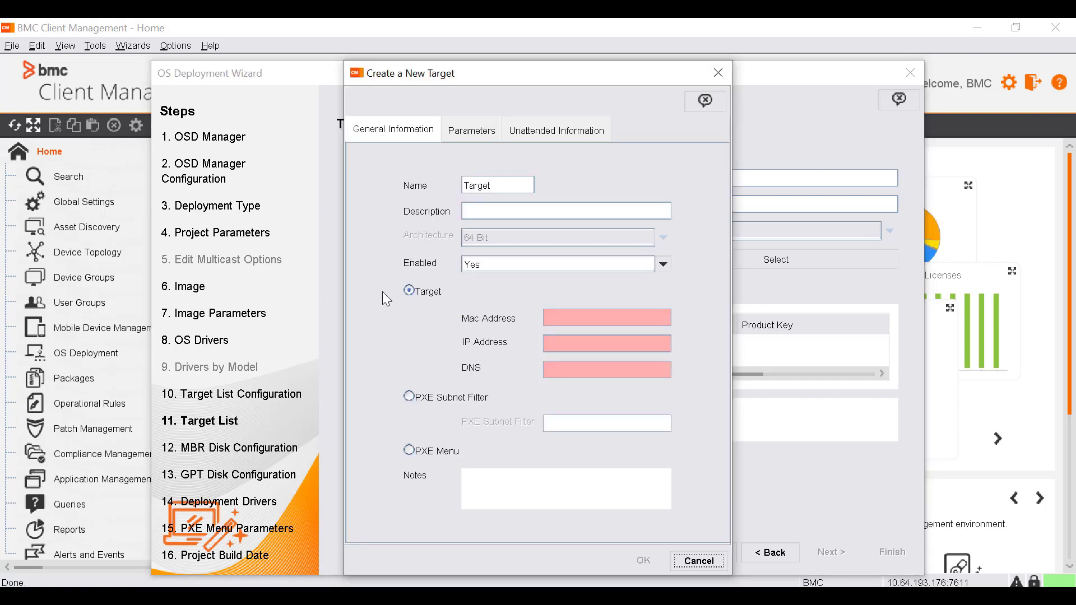
click(418, 398)
click(554, 426)
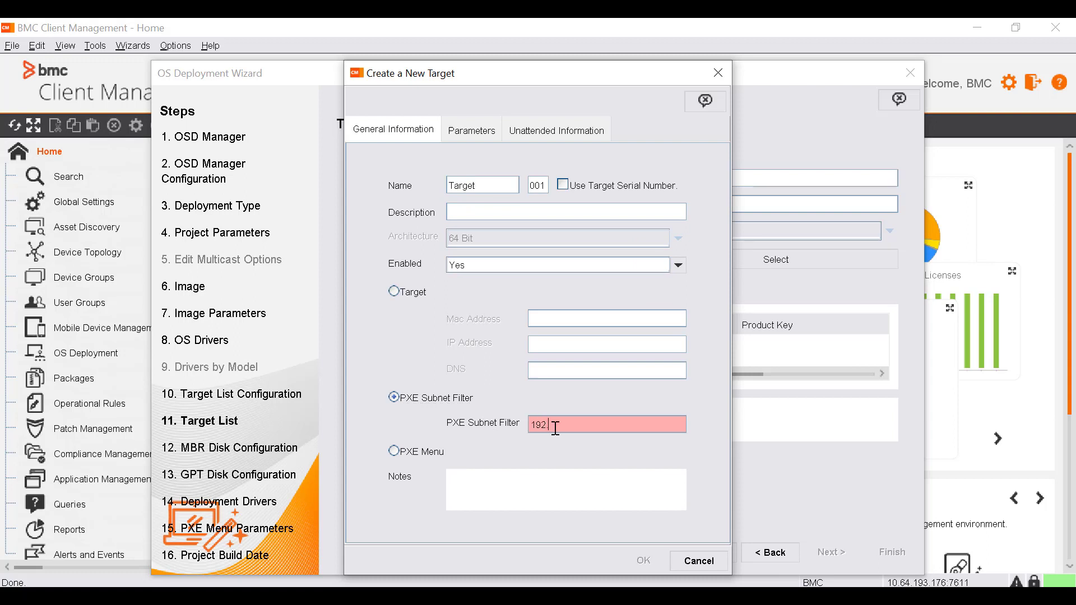
text(192.*)
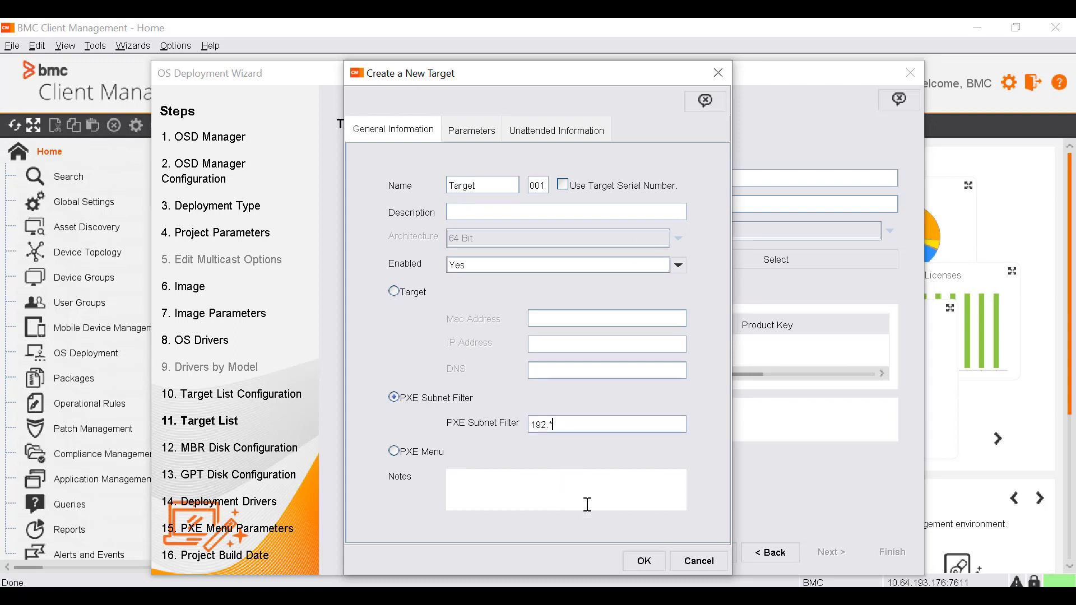
click(644, 560)
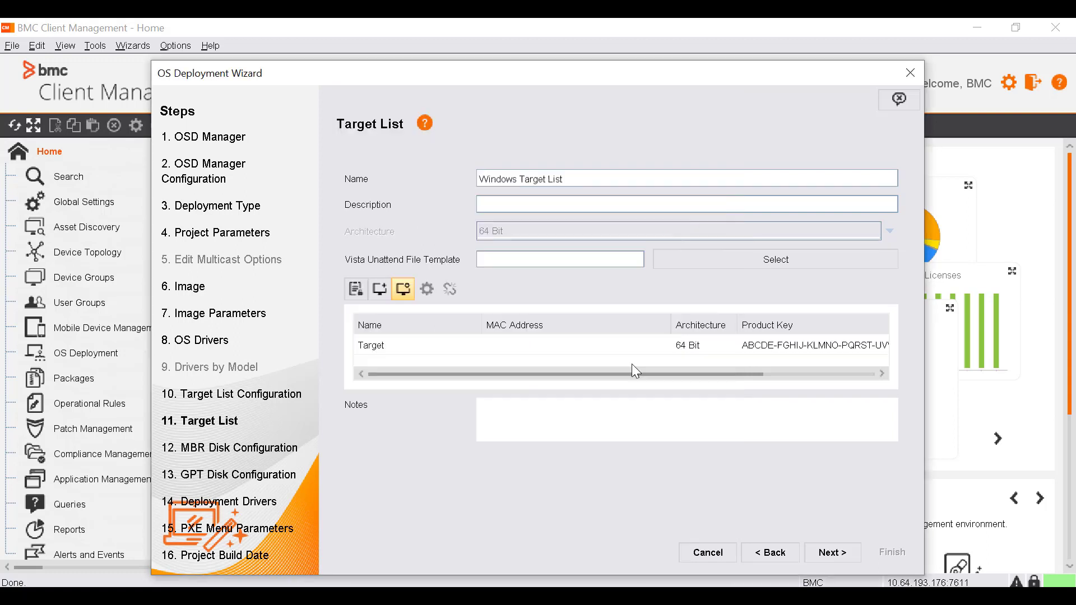
Keep the default one-partition MBR and default UEFI GPT disk configurations.
click(827, 552)
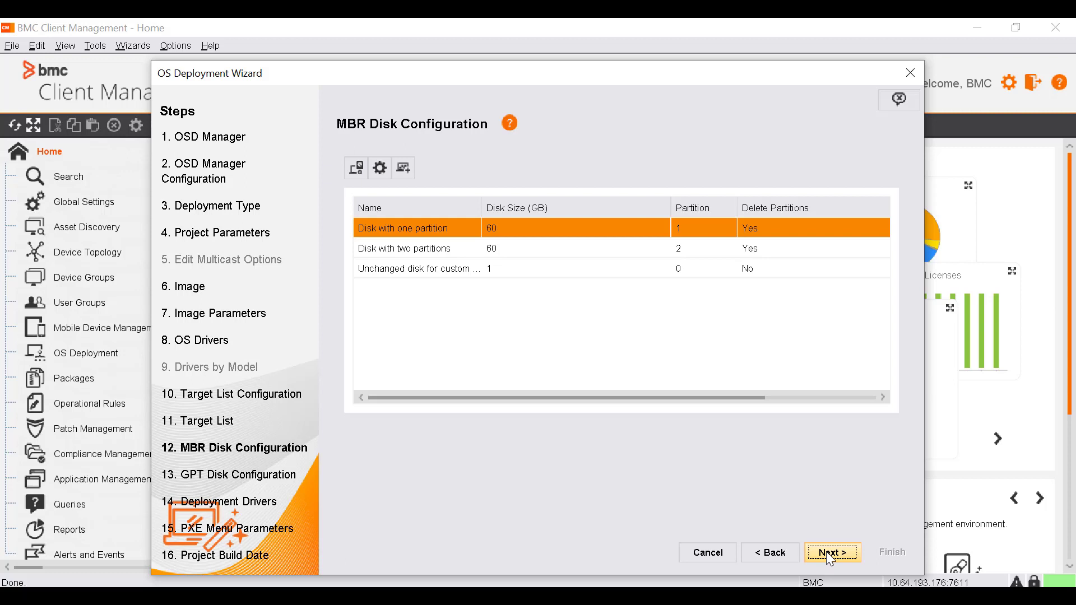
click(503, 226)
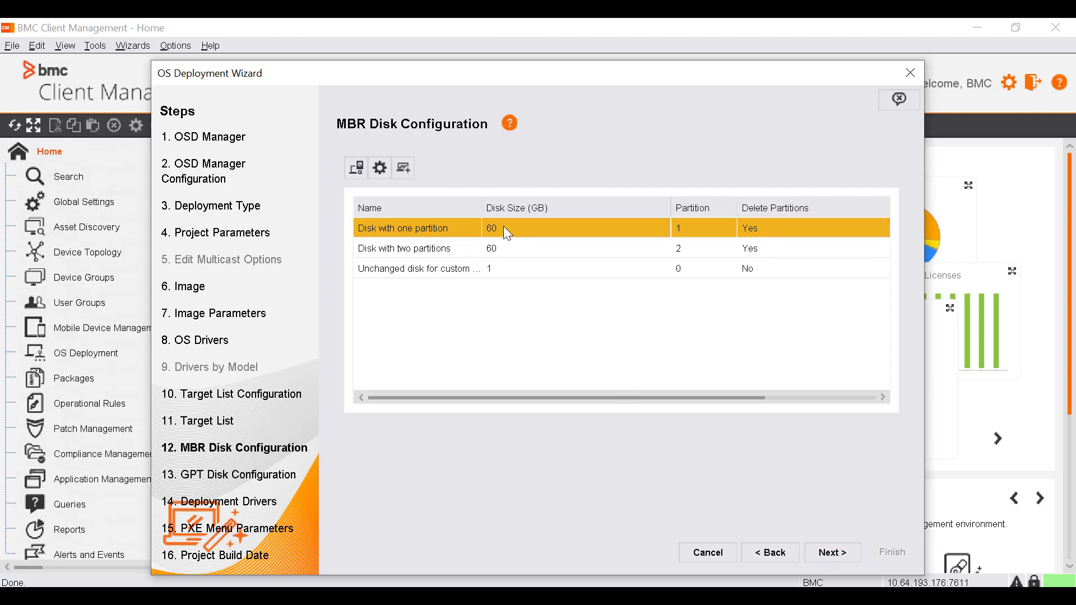
click(848, 555)
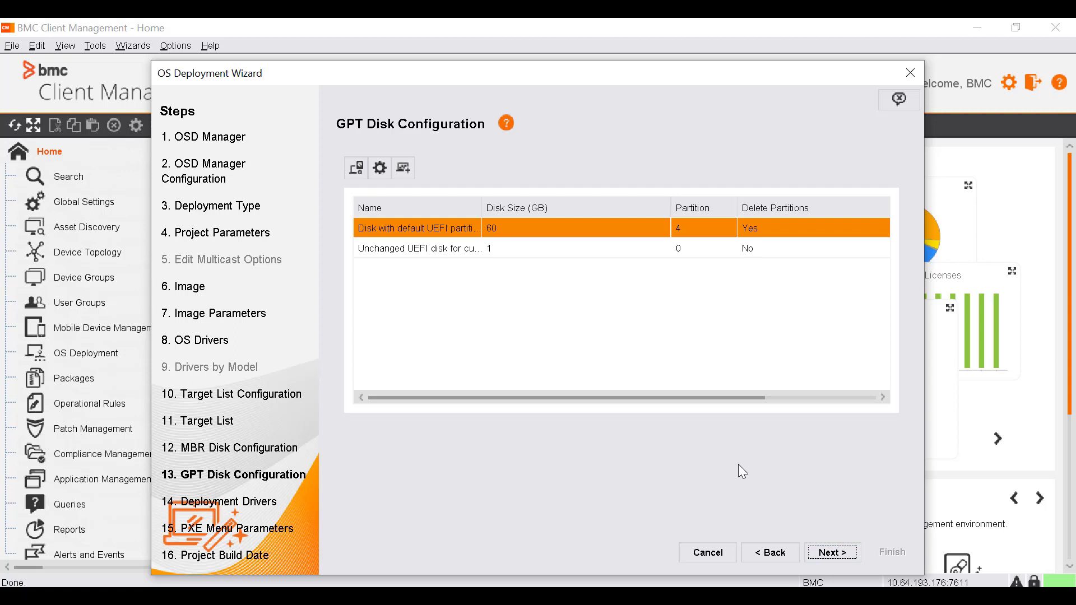
click(569, 230)
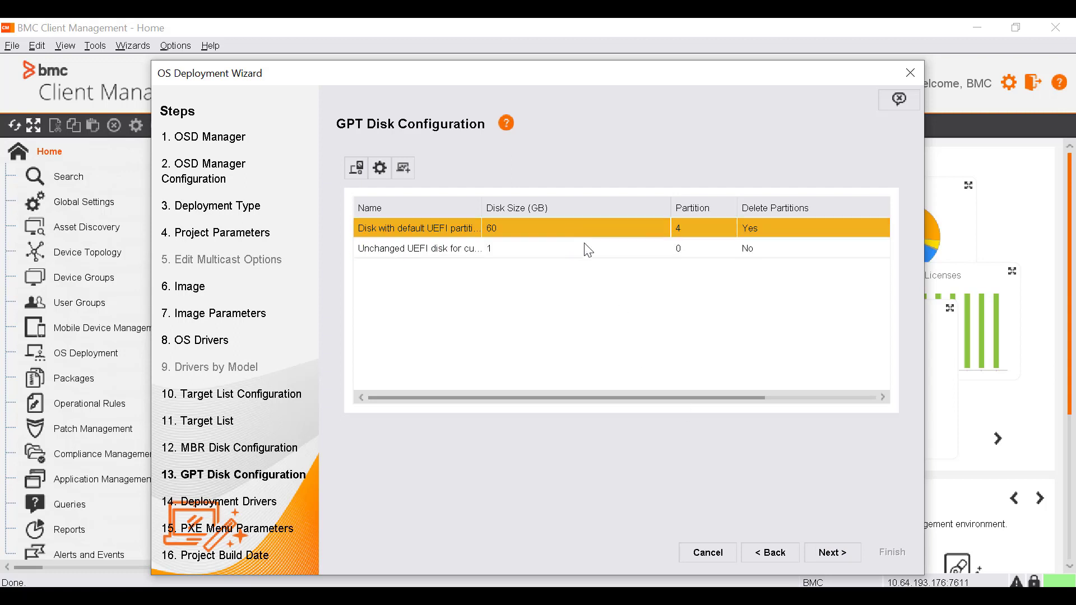
click(831, 552)
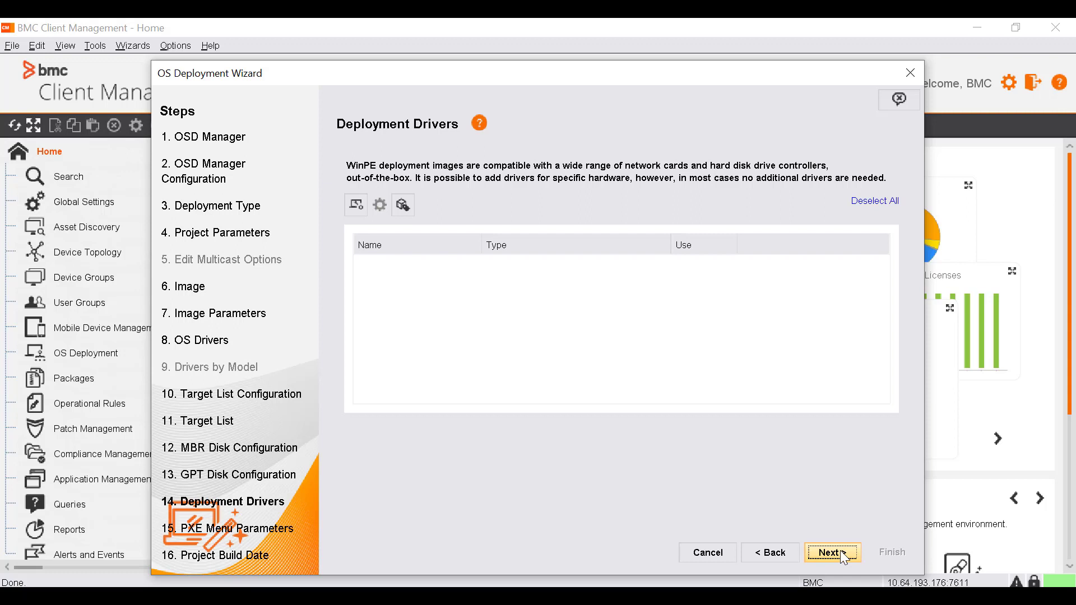
Skip the deployment drivers and PXE menu, leaving the build set to Immediately and activated.
click(843, 556)
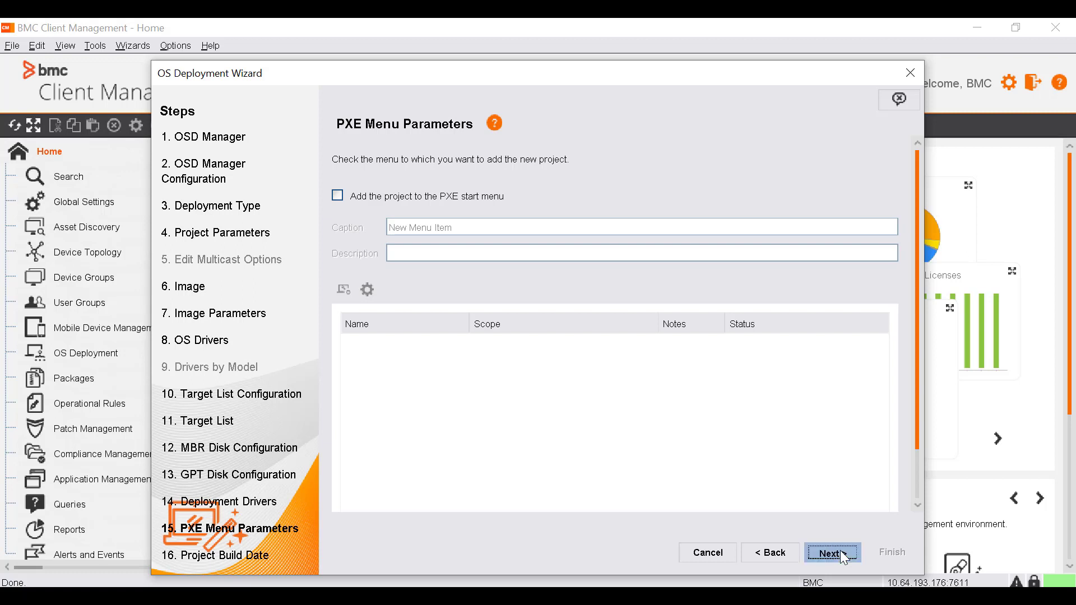
click(843, 556)
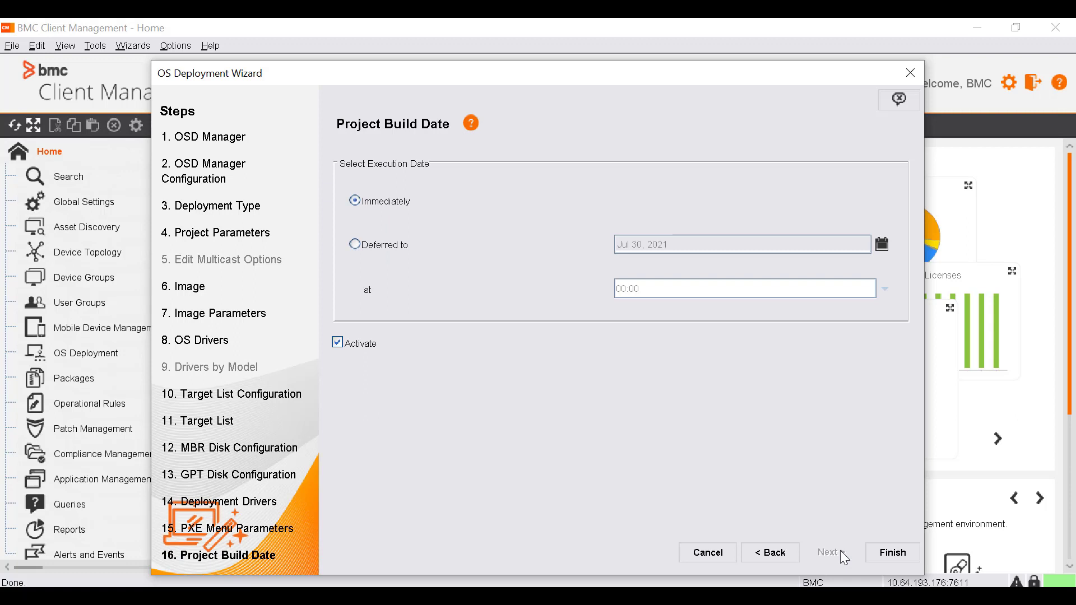
Finish the wizard to create the Windows project and start its build.
click(887, 558)
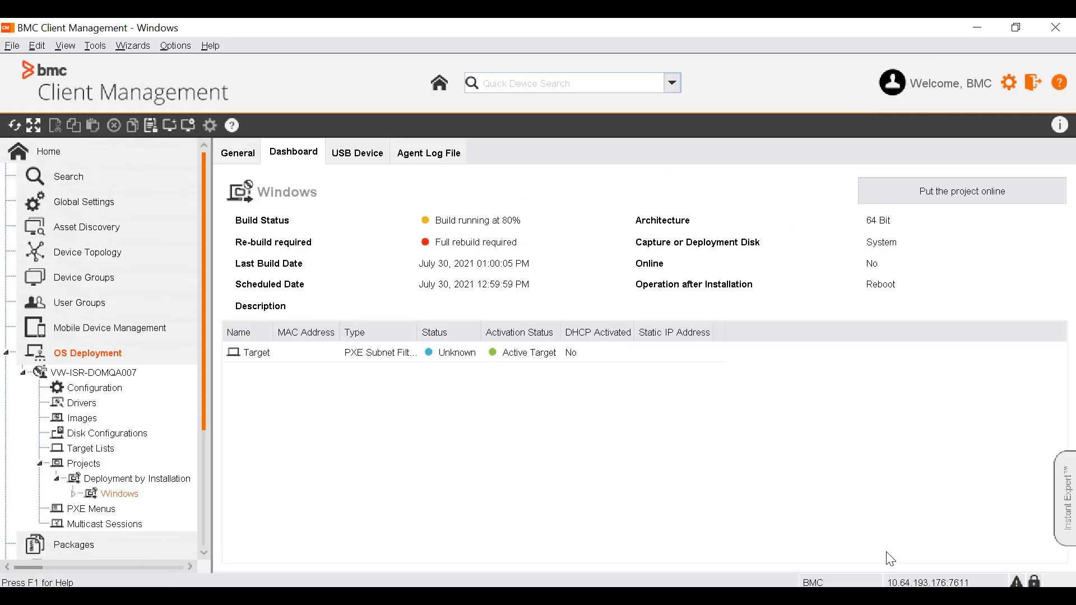